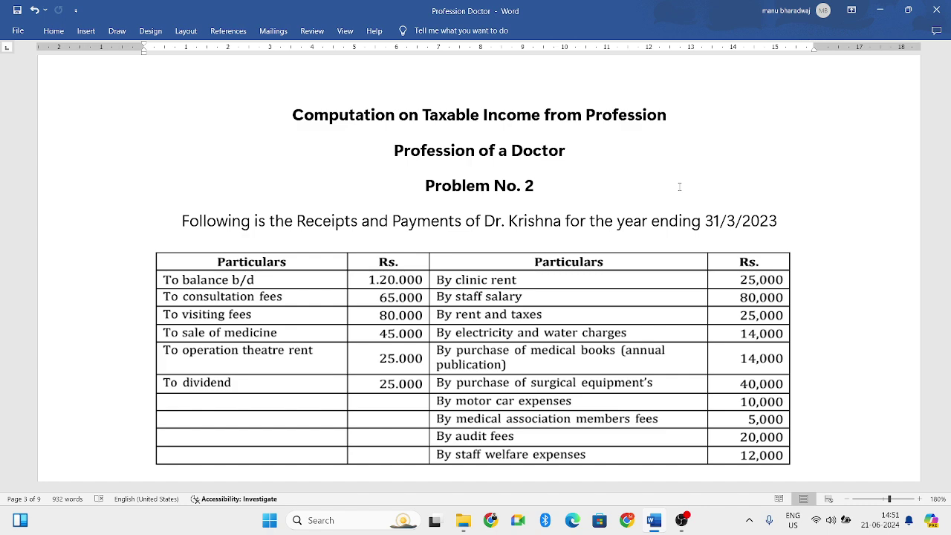
Correct the gift from patient in Additional Information item 1 from Rs. 40,000 to Rs. 4,000
{"action": "scroll", "coordinate": [567, 168], "scroll_direction": "down", "scroll_amount": 1}
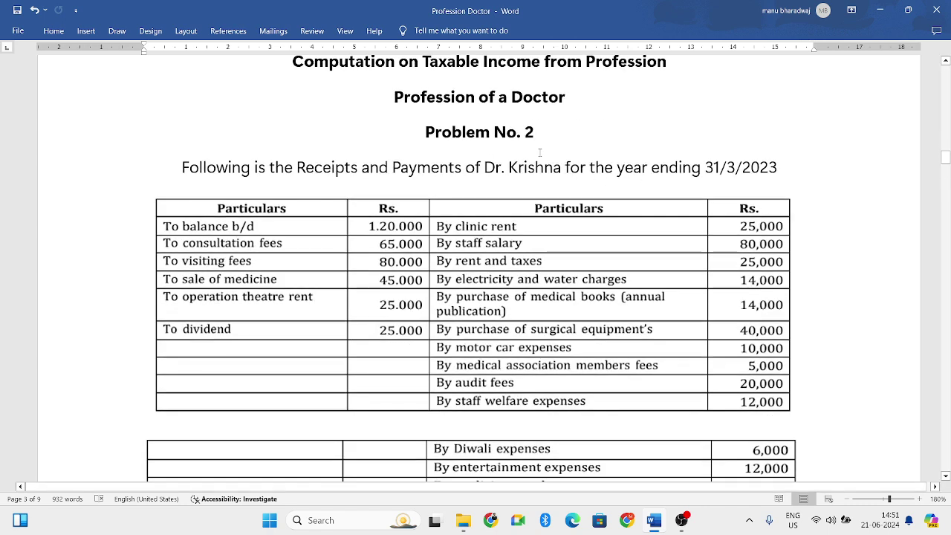
{"action": "scroll", "coordinate": [543, 171], "scroll_direction": "down", "scroll_amount": 3}
{"action": "scroll", "coordinate": [568, 184], "scroll_direction": "up", "scroll_amount": 1}
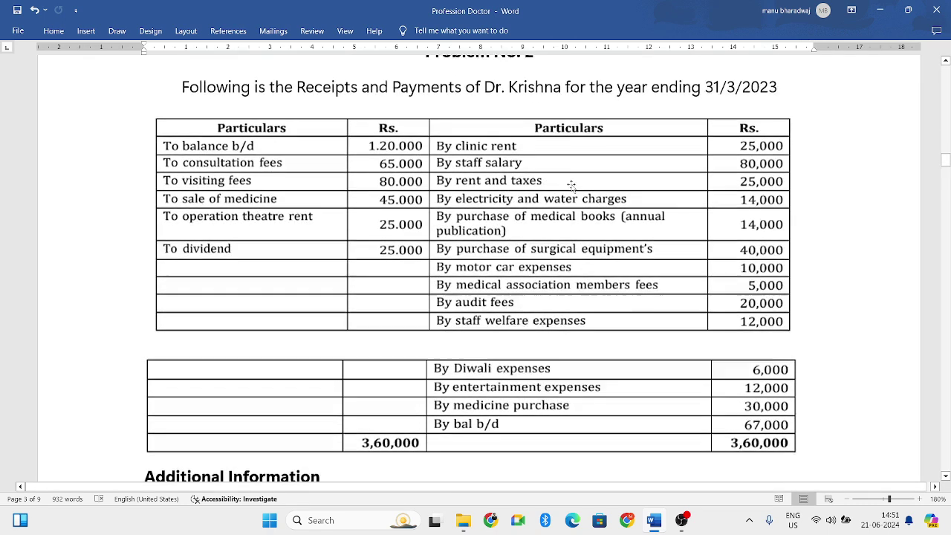
{"action": "scroll", "coordinate": [571, 184], "scroll_direction": "up", "scroll_amount": 1}
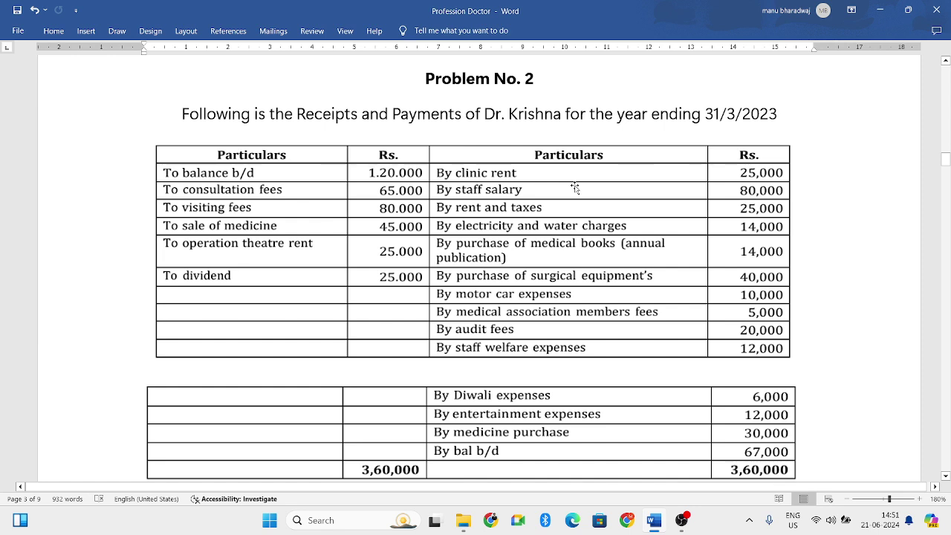
{"action": "scroll", "coordinate": [553, 180], "scroll_direction": "down", "scroll_amount": 2}
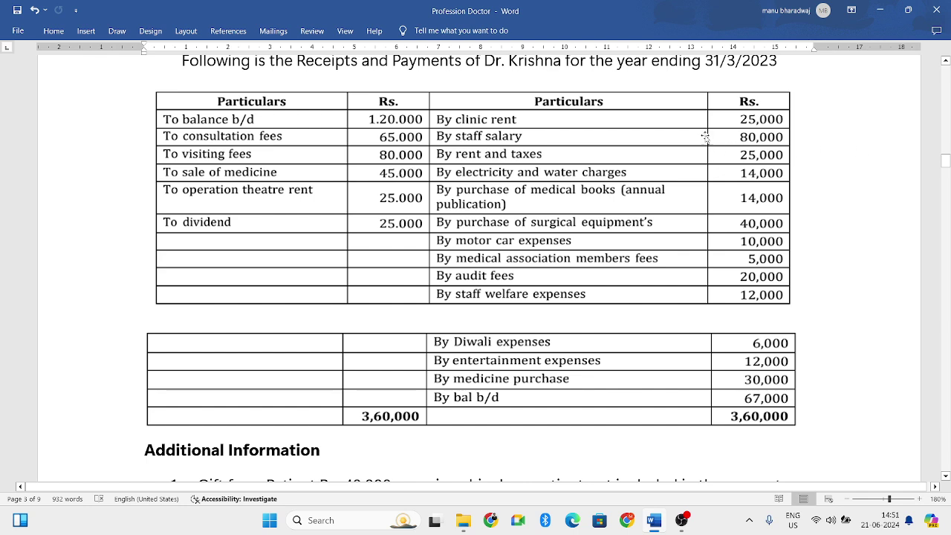
{"action": "scroll", "coordinate": [691, 130], "scroll_direction": "down", "scroll_amount": 6}
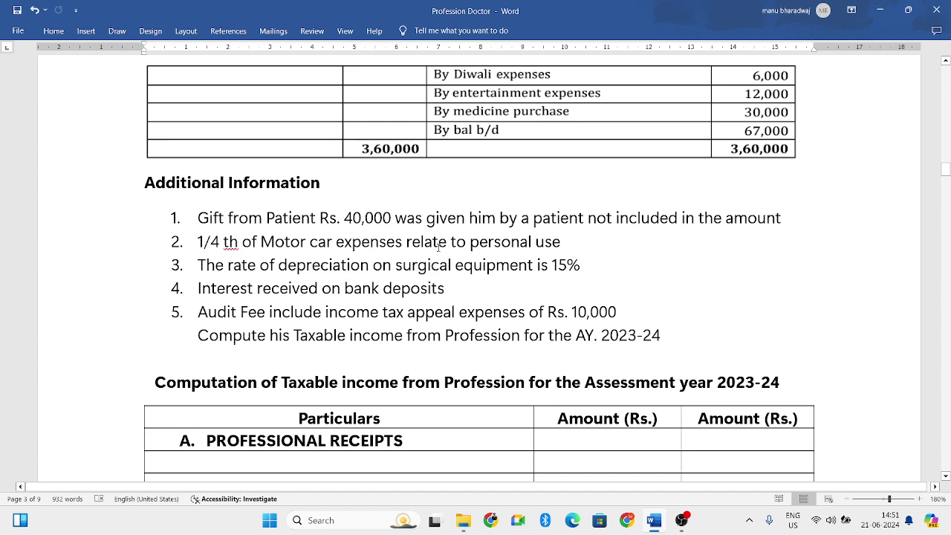
{"action": "scroll", "coordinate": [444, 243], "scroll_direction": "up", "scroll_amount": 3}
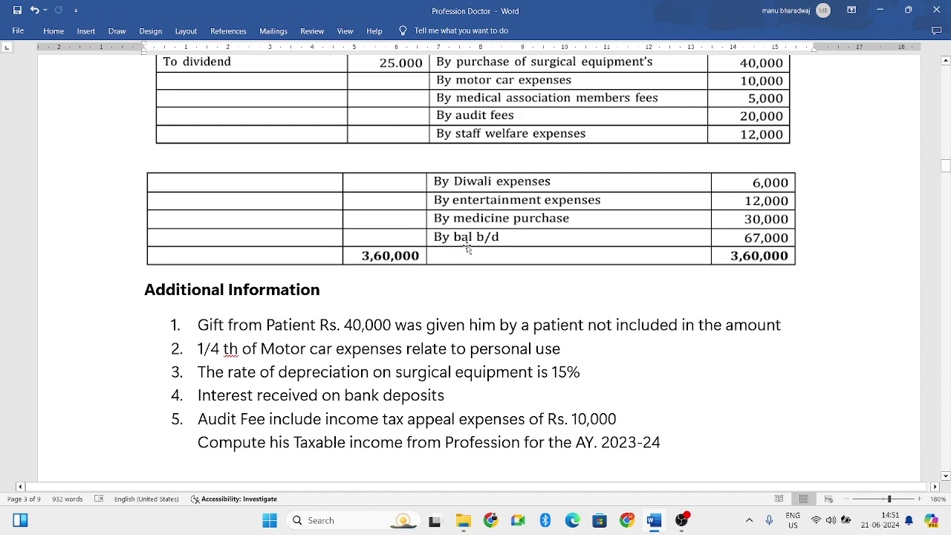
{"action": "scroll", "coordinate": [473, 240], "scroll_direction": "up", "scroll_amount": 1}
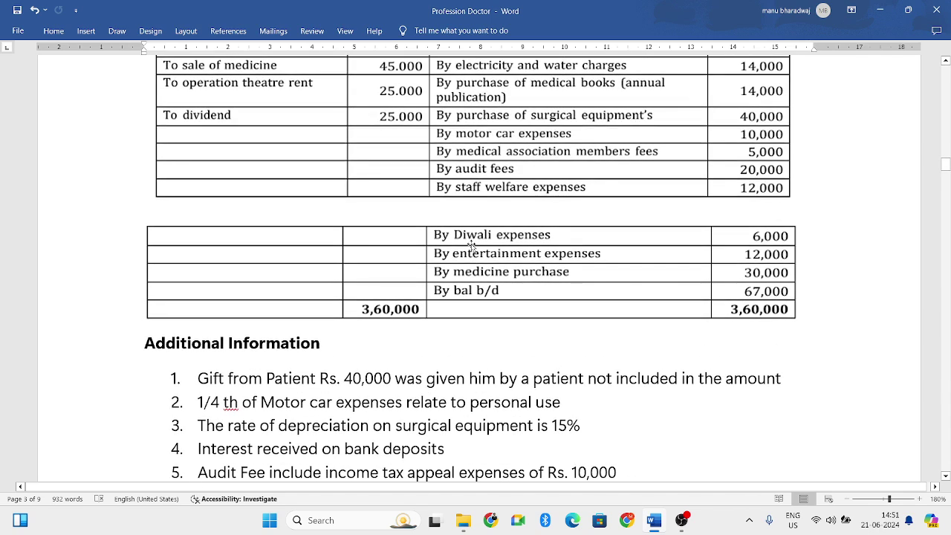
{"action": "scroll", "coordinate": [463, 251], "scroll_direction": "down", "scroll_amount": 2}
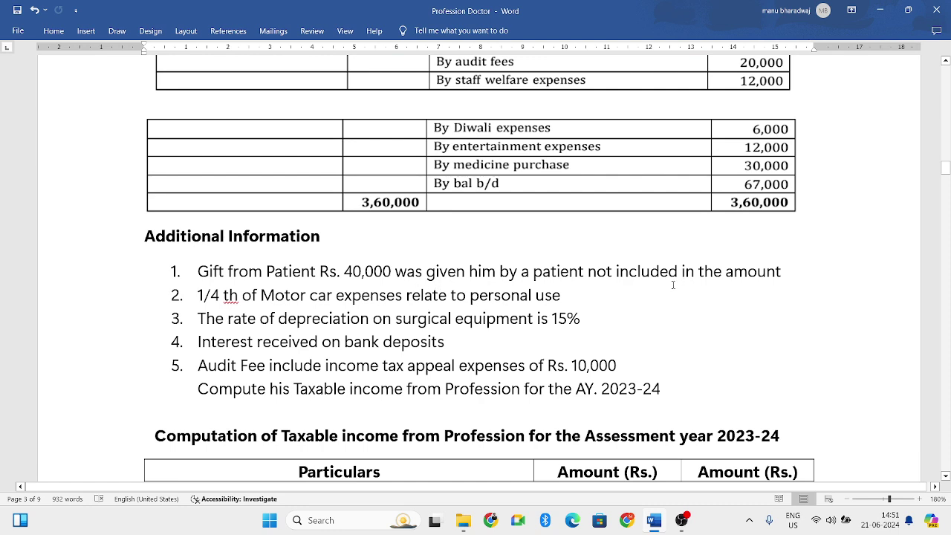
{"action": "scroll", "coordinate": [604, 280], "scroll_direction": "up", "scroll_amount": 4}
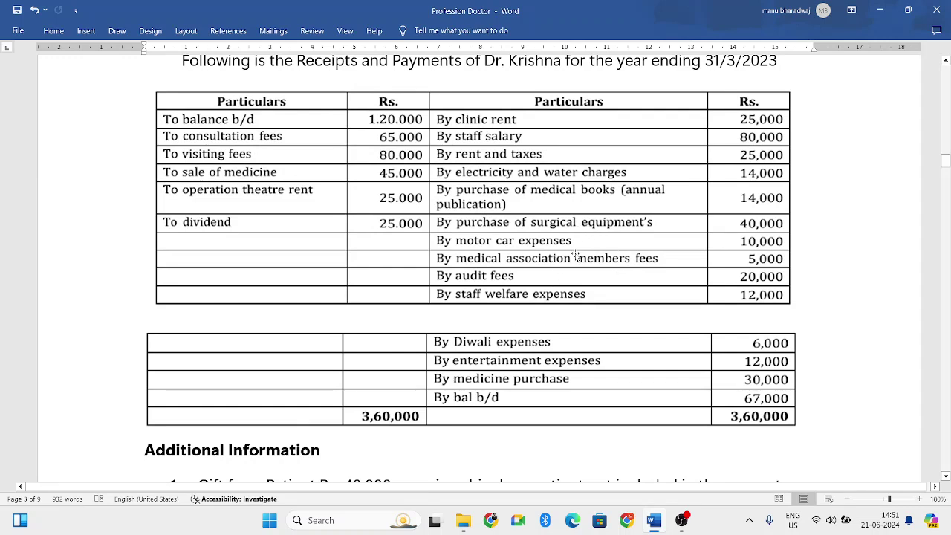
{"action": "scroll", "coordinate": [609, 278], "scroll_direction": "down", "scroll_amount": 3}
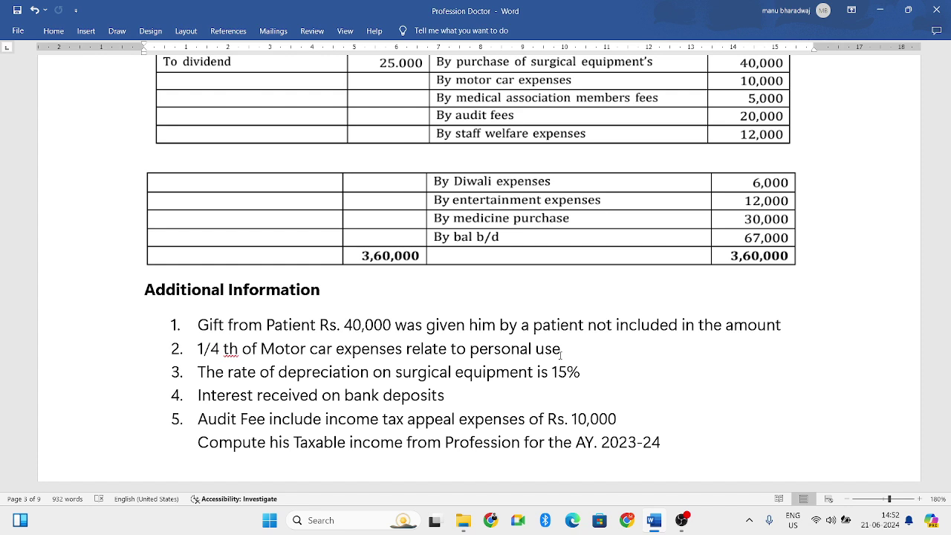
{"action": "left_click", "coordinate": [364, 325]}
{"action": "key", "text": "BackSpace"}
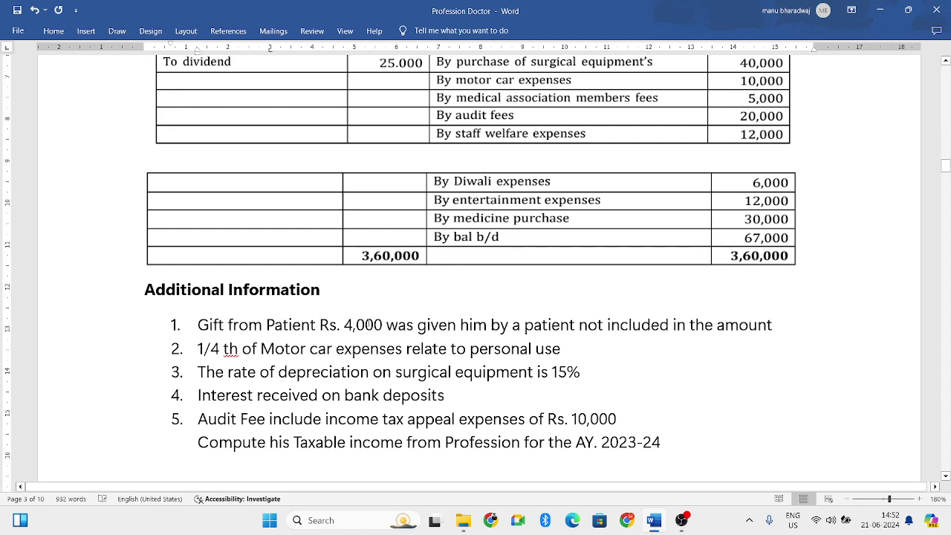
{"action": "scroll", "coordinate": [382, 322], "scroll_direction": "up", "scroll_amount": 1}
{"action": "scroll", "coordinate": [385, 324], "scroll_direction": "down", "scroll_amount": 1}
{"action": "scroll", "coordinate": [408, 340], "scroll_direction": "up", "scroll_amount": 5}
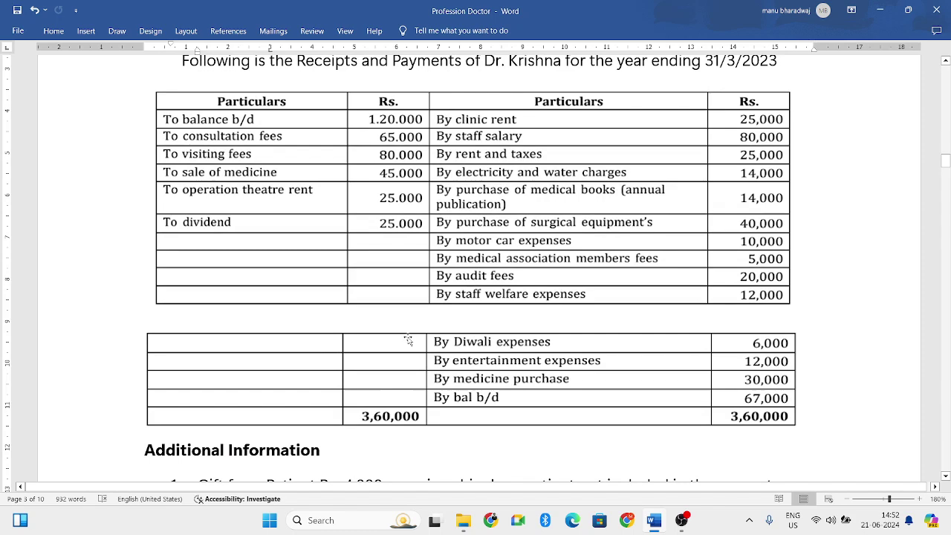
{"action": "scroll", "coordinate": [408, 340], "scroll_direction": "up", "scroll_amount": 3}
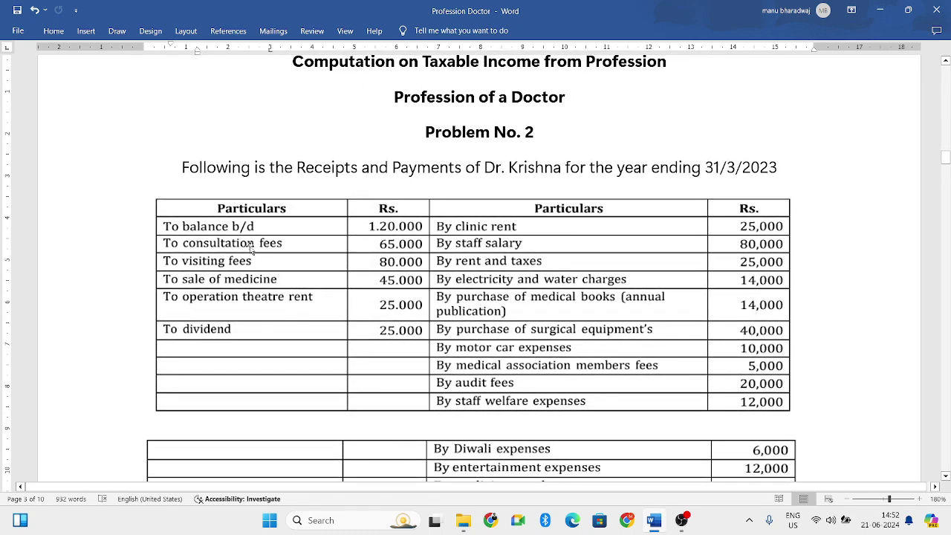
{"action": "scroll", "coordinate": [260, 270], "scroll_direction": "down", "scroll_amount": 7}
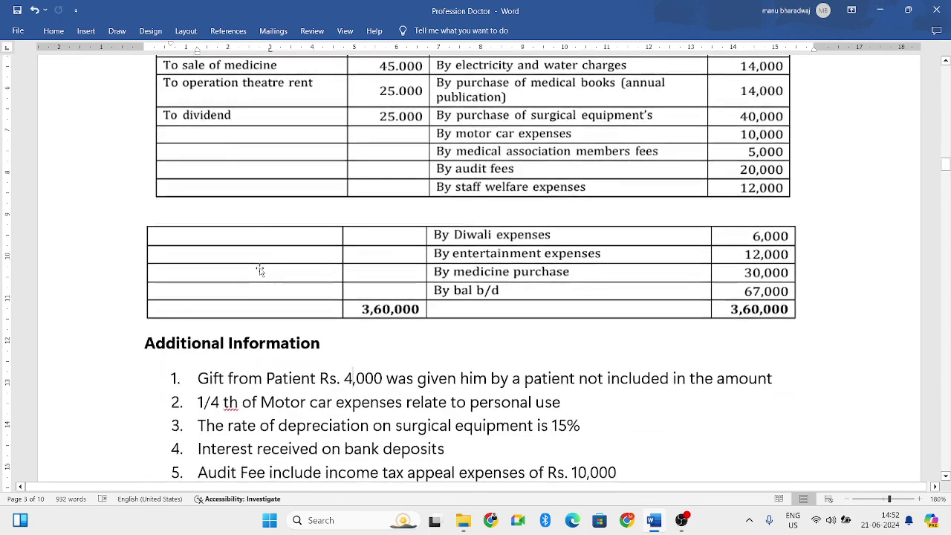
{"action": "scroll", "coordinate": [260, 269], "scroll_direction": "up", "scroll_amount": 4}
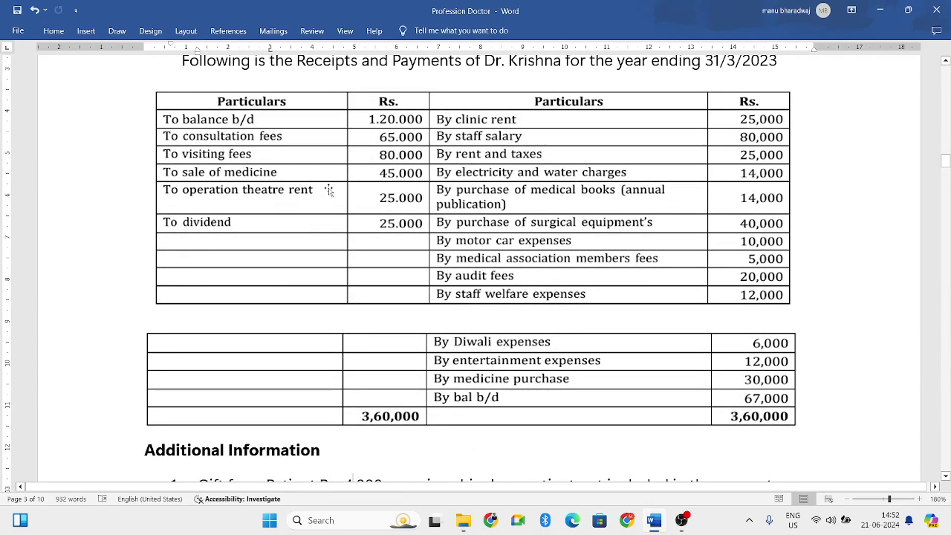
{"action": "scroll", "coordinate": [338, 230], "scroll_direction": "down", "scroll_amount": 6}
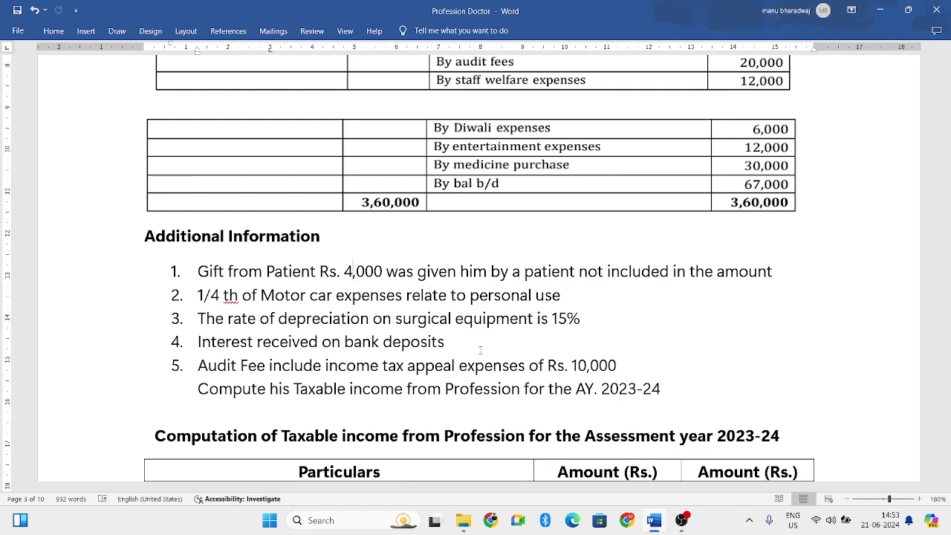
{"action": "scroll", "coordinate": [481, 349], "scroll_direction": "up", "scroll_amount": 5}
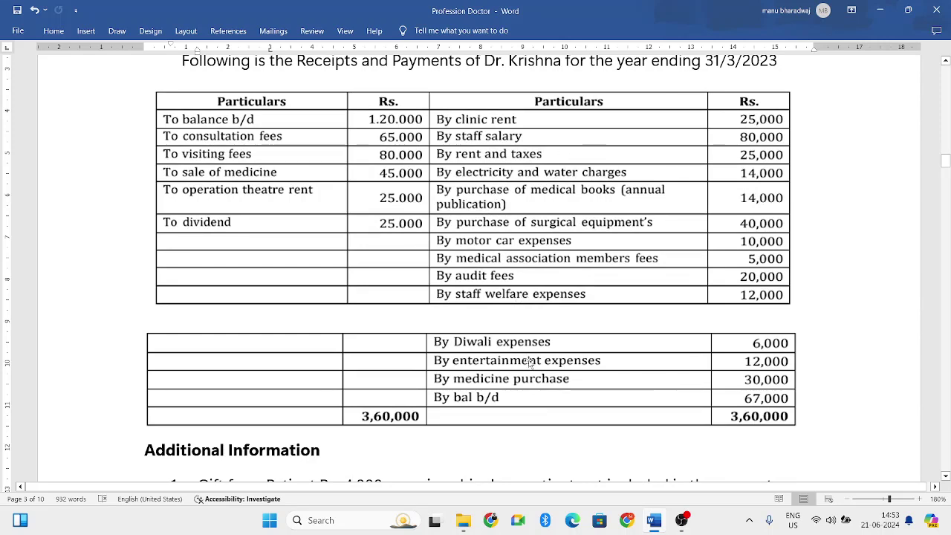
{"action": "left_click", "coordinate": [755, 290]}
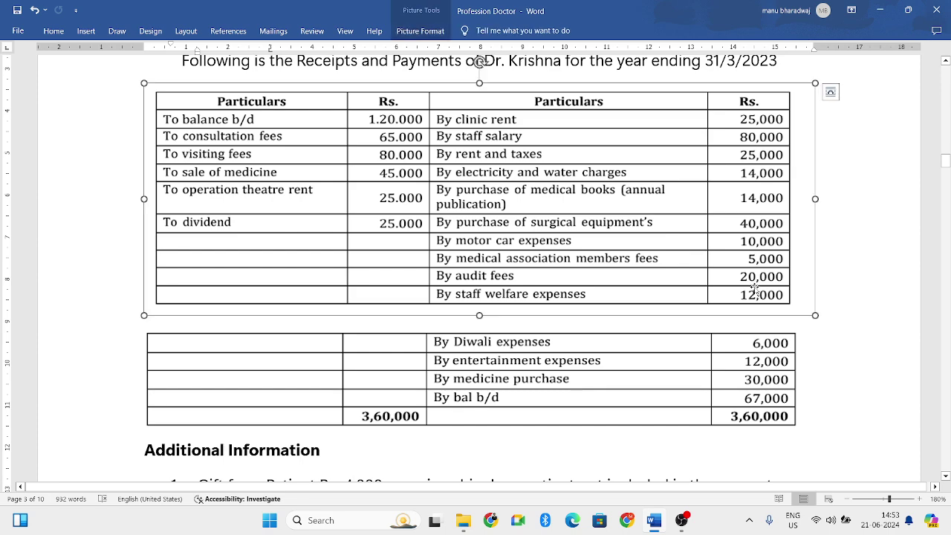
{"action": "scroll", "coordinate": [540, 310], "scroll_direction": "down", "scroll_amount": 5}
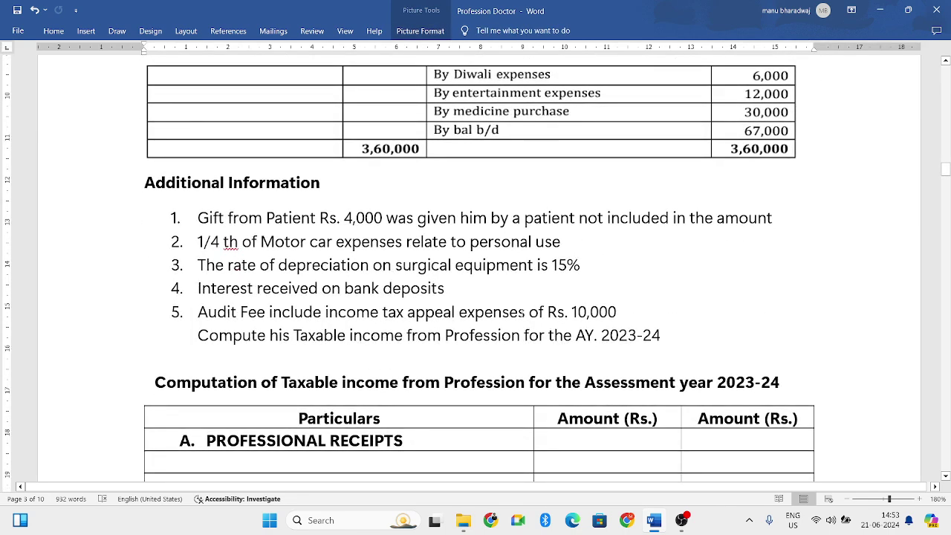
{"action": "left_click", "coordinate": [523, 312]}
{"action": "double_click", "coordinate": [523, 312]}
{"action": "left_click", "coordinate": [327, 313]}
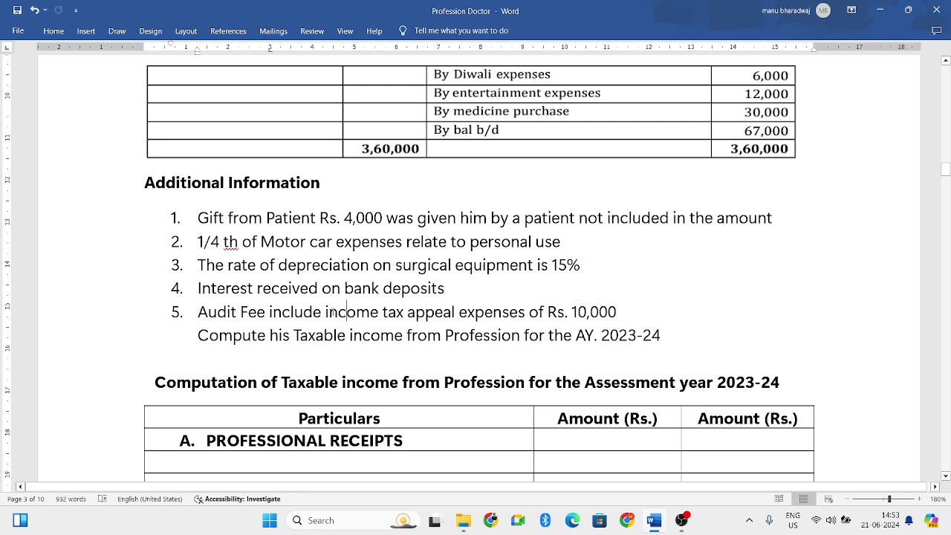
{"action": "scroll", "coordinate": [336, 318], "scroll_direction": "up", "scroll_amount": 1}
{"action": "scroll", "coordinate": [337, 318], "scroll_direction": "down", "scroll_amount": 1}
{"action": "scroll", "coordinate": [334, 321], "scroll_direction": "up", "scroll_amount": 3}
{"action": "scroll", "coordinate": [335, 322], "scroll_direction": "down", "scroll_amount": 4}
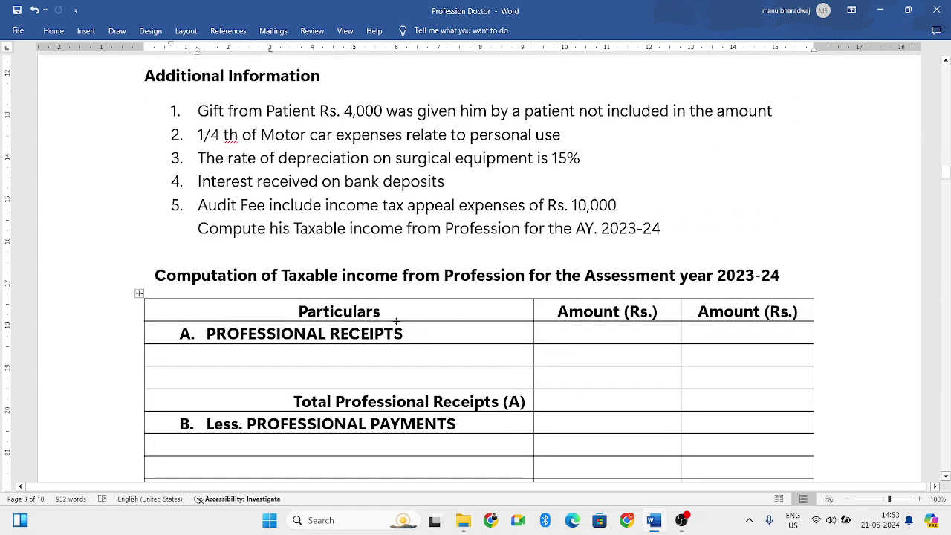
{"action": "scroll", "coordinate": [395, 321], "scroll_direction": "down", "scroll_amount": 2}
Fill the first Professional Receipts row with 'Consultation Fee' and the amount 65,000
{"action": "left_click", "coordinate": [444, 309]}
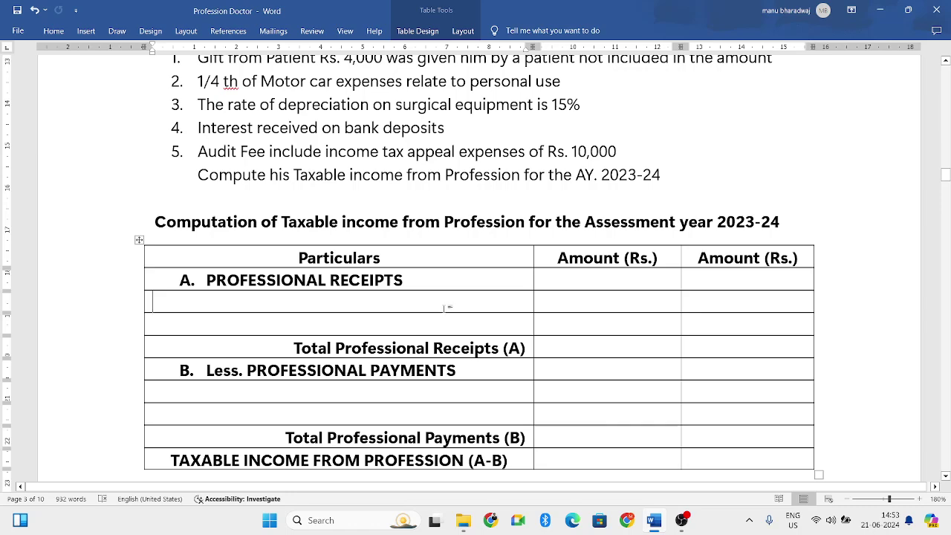
{"action": "scroll", "coordinate": [455, 321], "scroll_direction": "up", "scroll_amount": 10}
{"action": "scroll", "coordinate": [455, 322], "scroll_direction": "down", "scroll_amount": 5}
{"action": "scroll", "coordinate": [455, 316], "scroll_direction": "up", "scroll_amount": 10}
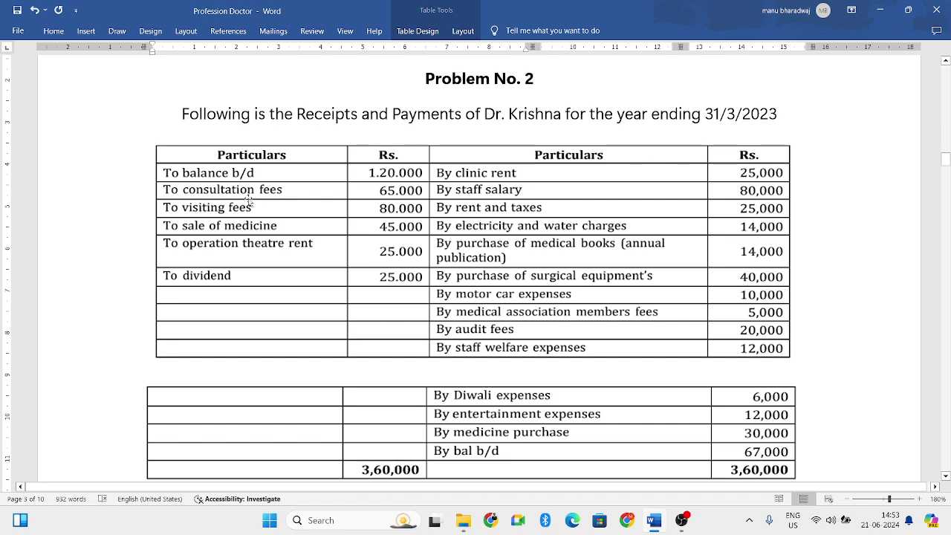
{"action": "scroll", "coordinate": [271, 218], "scroll_direction": "down", "scroll_amount": 10}
{"action": "scroll", "coordinate": [516, 318], "scroll_direction": "down", "scroll_amount": 3}
{"action": "left_click", "coordinate": [520, 357]}
{"action": "type", "text": "Consula"}
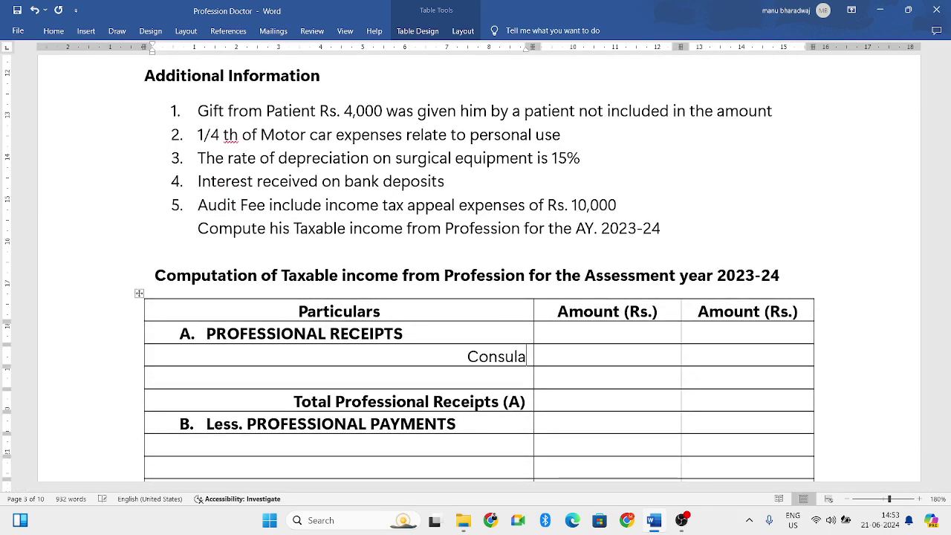
{"action": "key", "text": "BackSpace"}
{"action": "type", "text": "tat"}
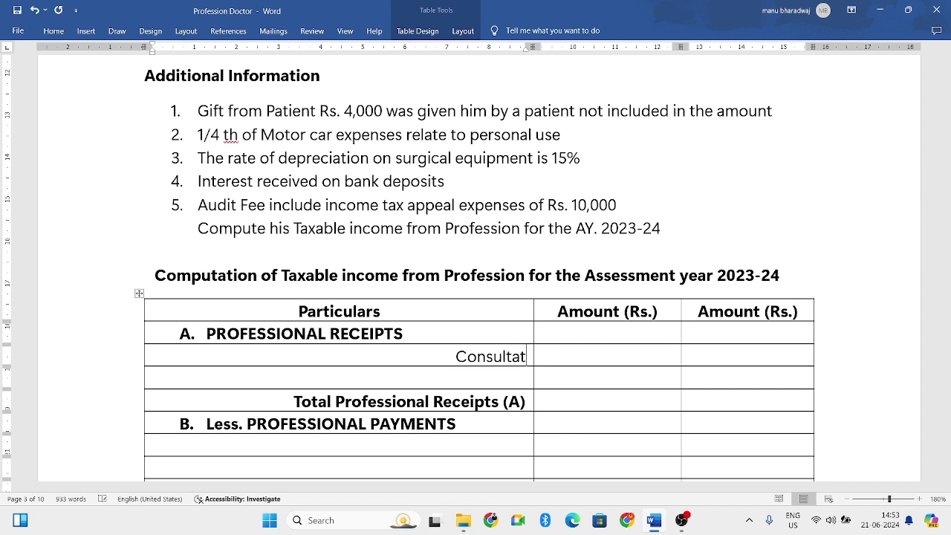
{"action": "type", "text": "ion Fee"}
{"action": "key", "text": "Tab"}
{"action": "type", "text": "65,000"}
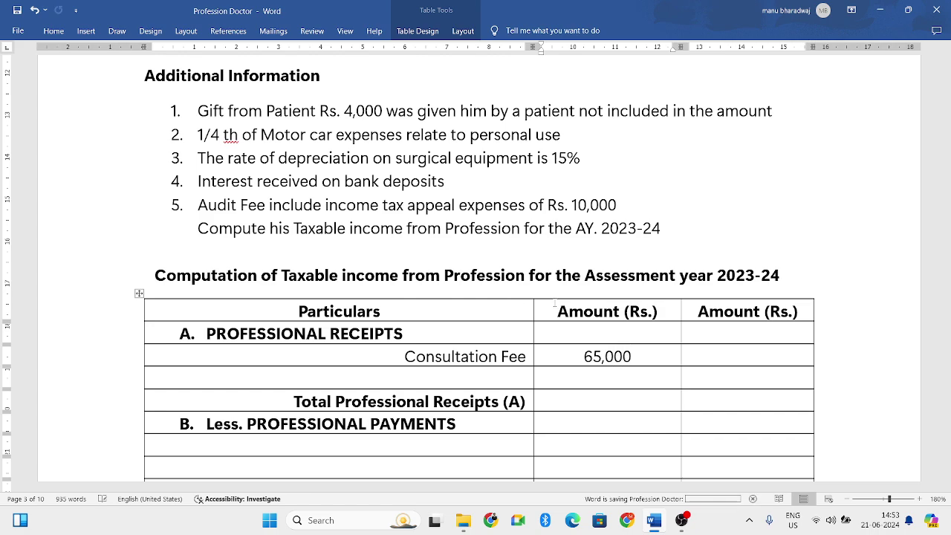
{"action": "scroll", "coordinate": [509, 341], "scroll_direction": "up", "scroll_amount": 5}
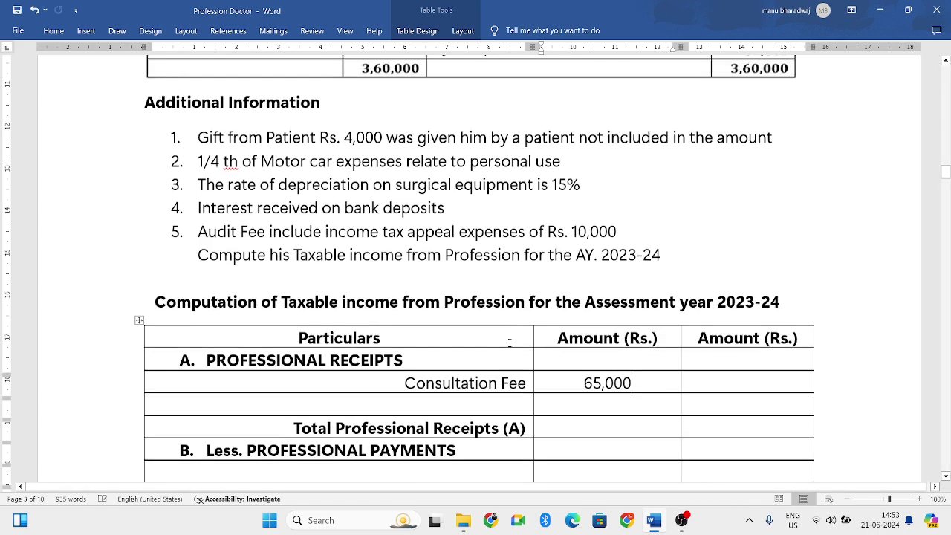
{"action": "scroll", "coordinate": [510, 342], "scroll_direction": "down", "scroll_amount": 6}
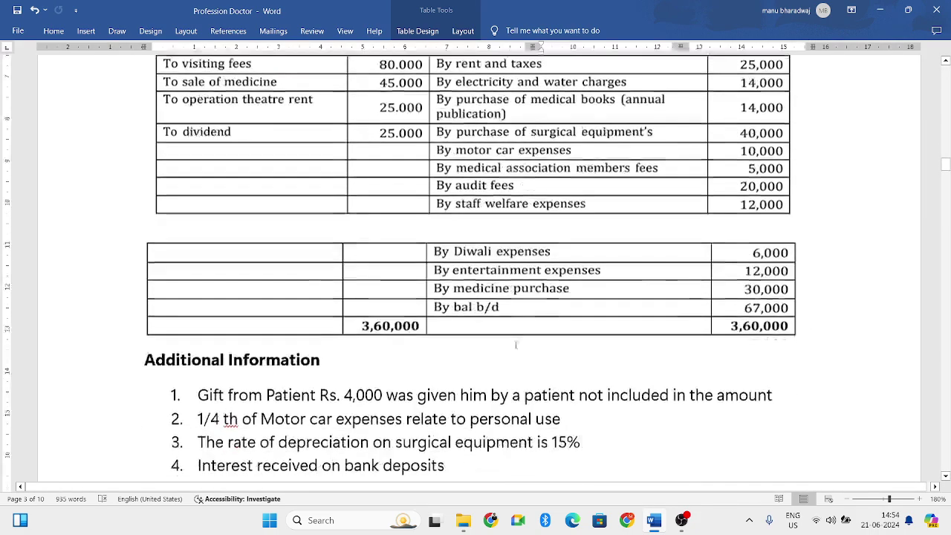
Add a Visiting Fees receipt of 80,000 below Consultation Fee
{"action": "left_click", "coordinate": [487, 319]}
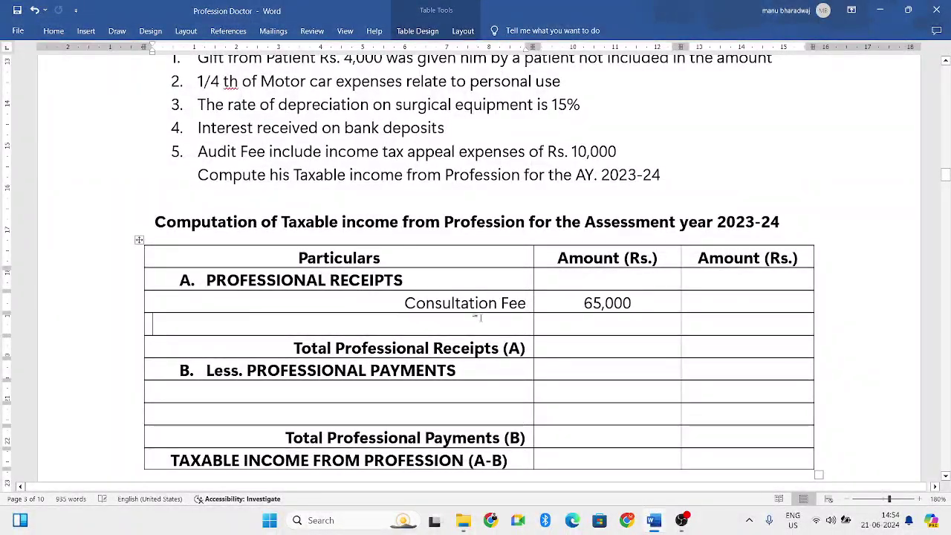
{"action": "type", "text": "Visit"}
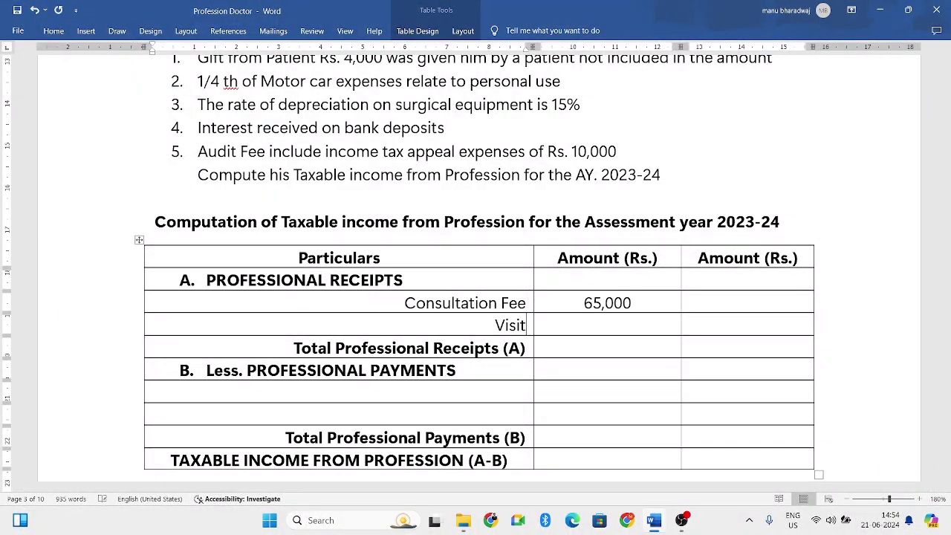
{"action": "type", "text": "ing Fees"}
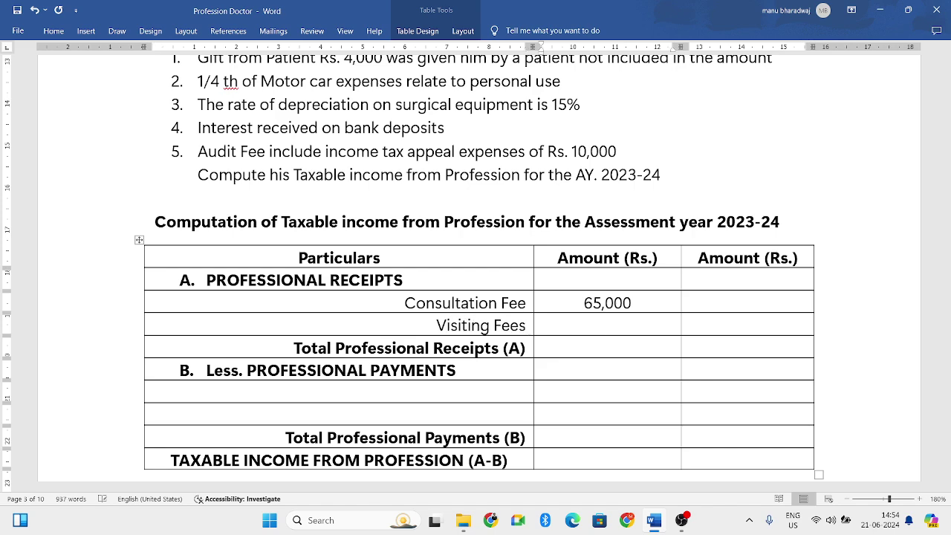
{"action": "scroll", "coordinate": [485, 317], "scroll_direction": "up", "scroll_amount": 6}
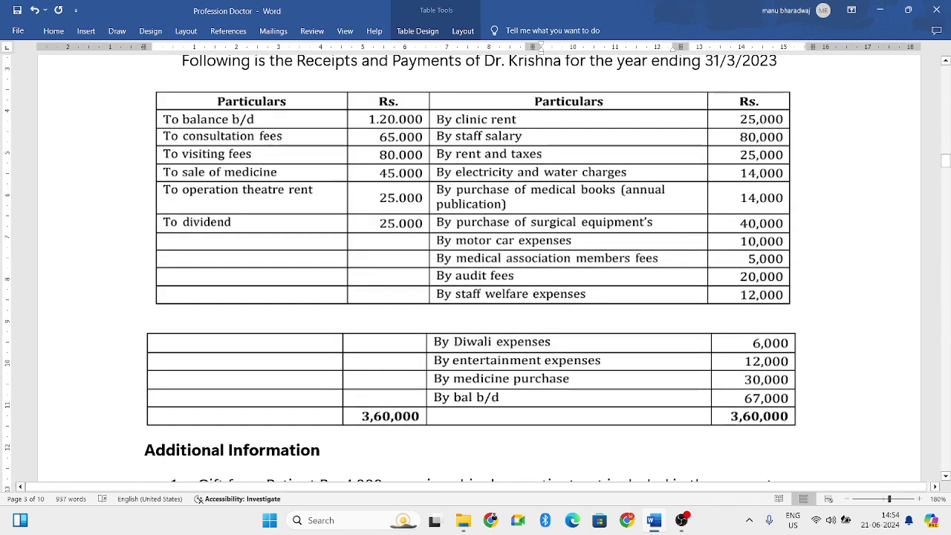
{"action": "type", "text": "85"}
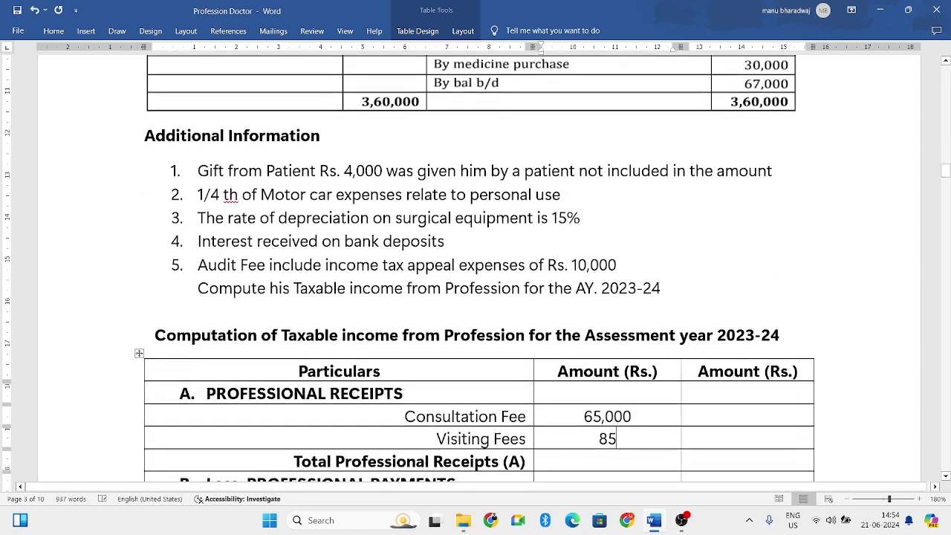
{"action": "key", "text": "BackSpace"}
{"action": "type", "text": "0,000"}
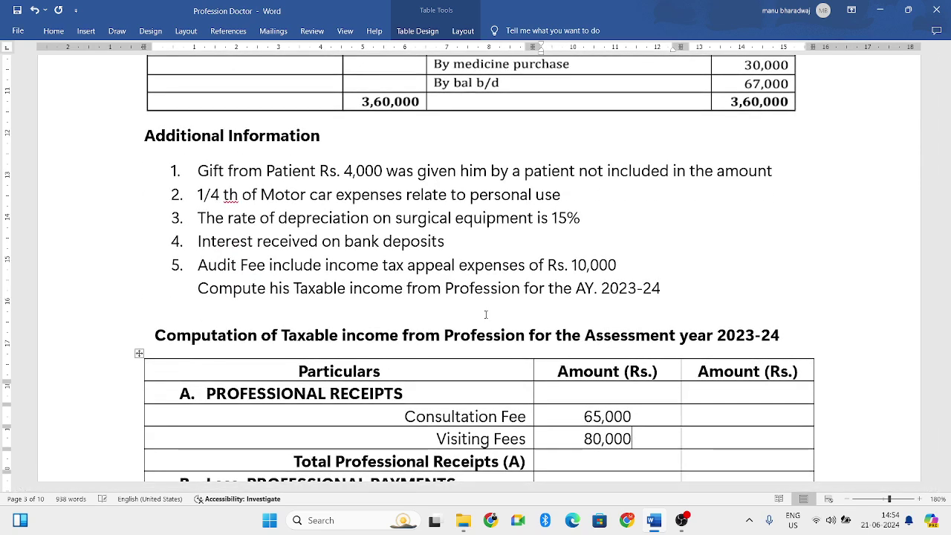
{"action": "scroll", "coordinate": [4, 190], "scroll_direction": "down", "scroll_amount": 4}
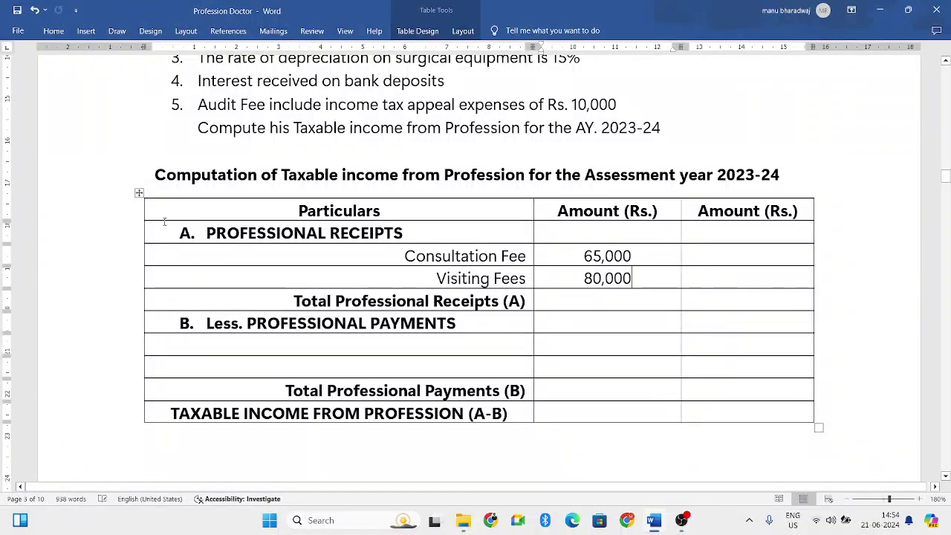
Insert a new row and enter Sale of Medicines at 45,000
{"action": "left_click", "coordinate": [139, 289]}
{"action": "scroll", "coordinate": [304, 230], "scroll_direction": "up", "scroll_amount": 12}
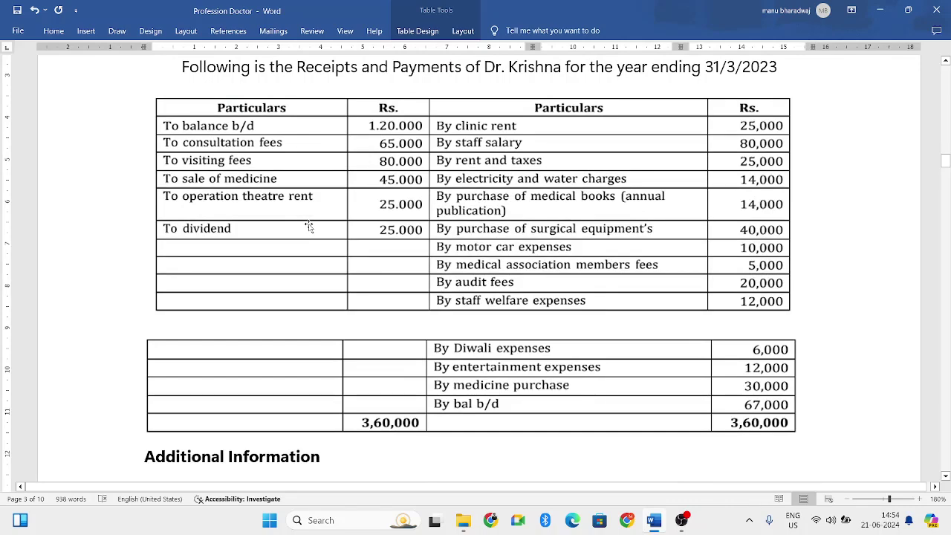
{"action": "scroll", "coordinate": [342, 243], "scroll_direction": "down", "scroll_amount": 1}
{"action": "scroll", "coordinate": [471, 373], "scroll_direction": "down", "scroll_amount": 3}
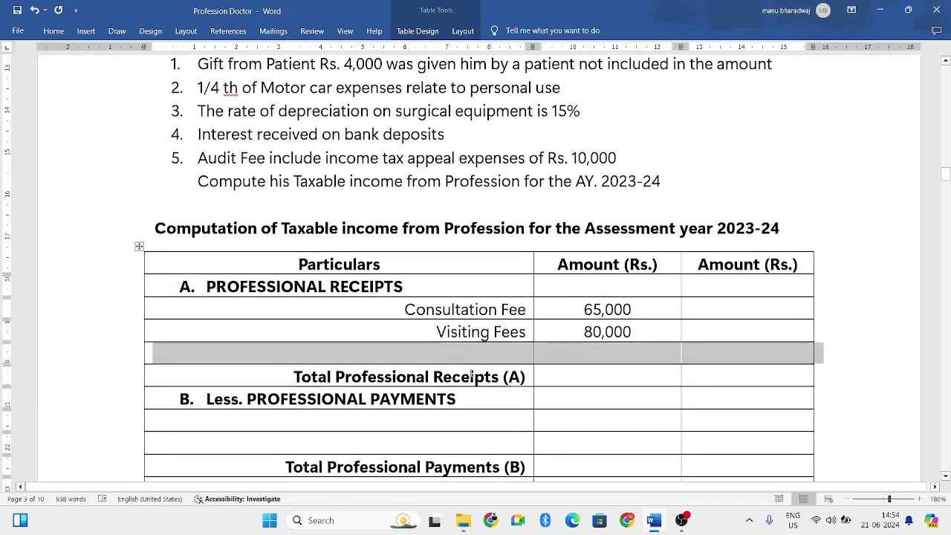
{"action": "type", "text": "S"}
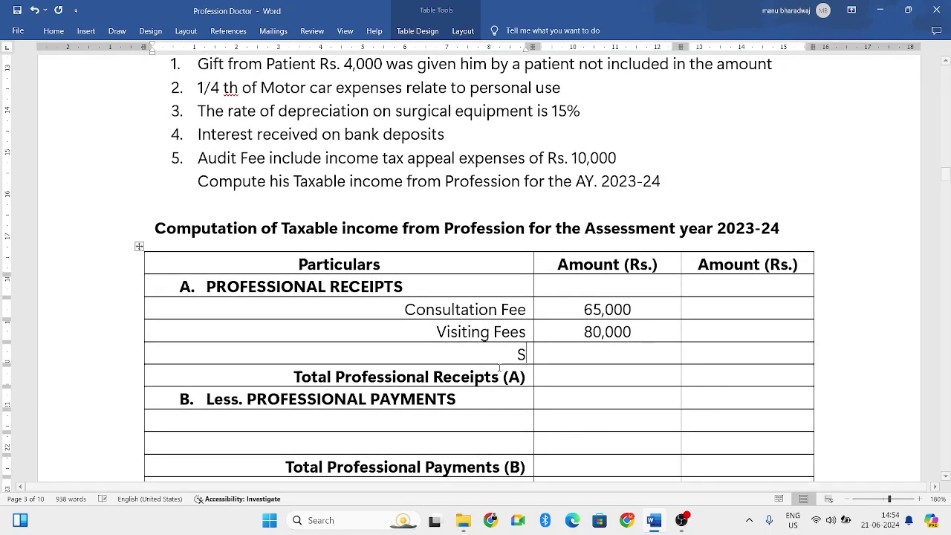
{"action": "type", "text": "ale of"}
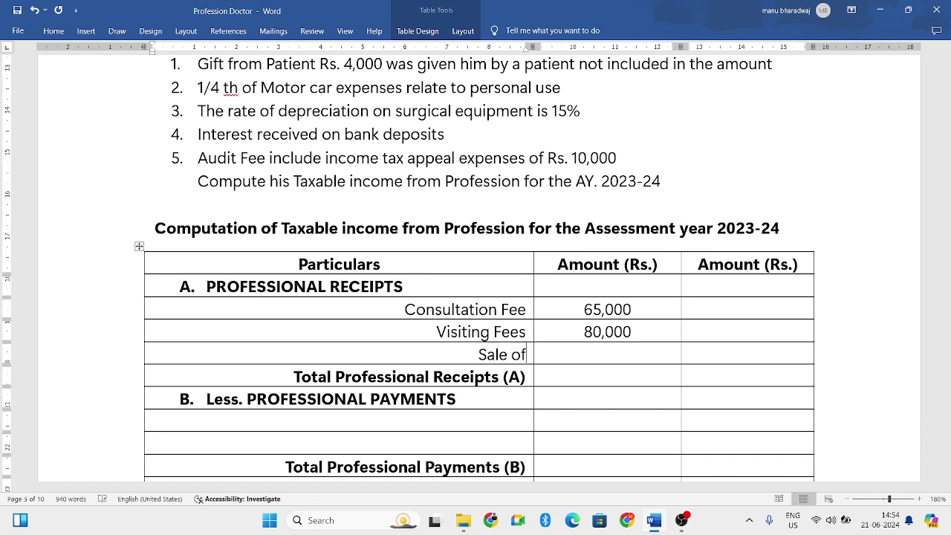
{"action": "type", "text": " Medica"}
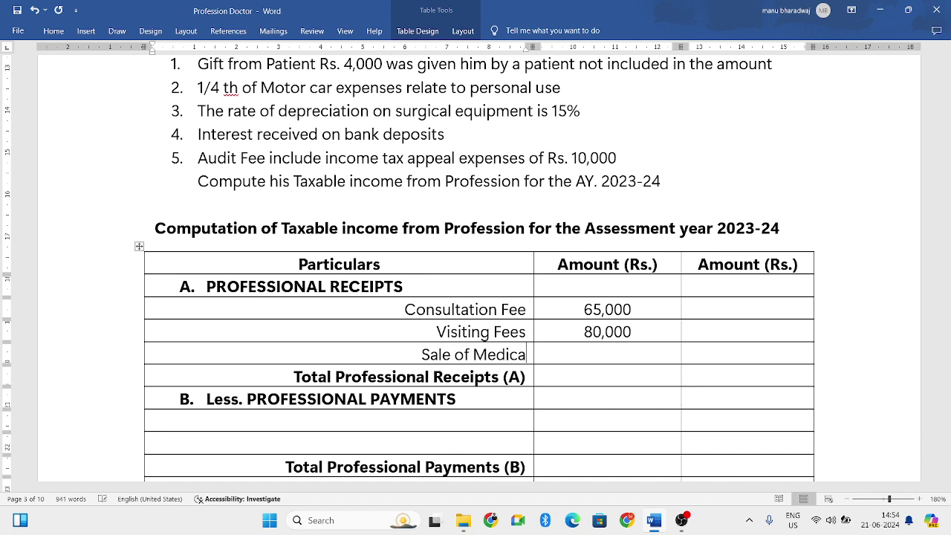
{"action": "key", "text": "BackSpace"}
{"action": "type", "text": "ines"}
{"action": "key", "text": "Tab"}
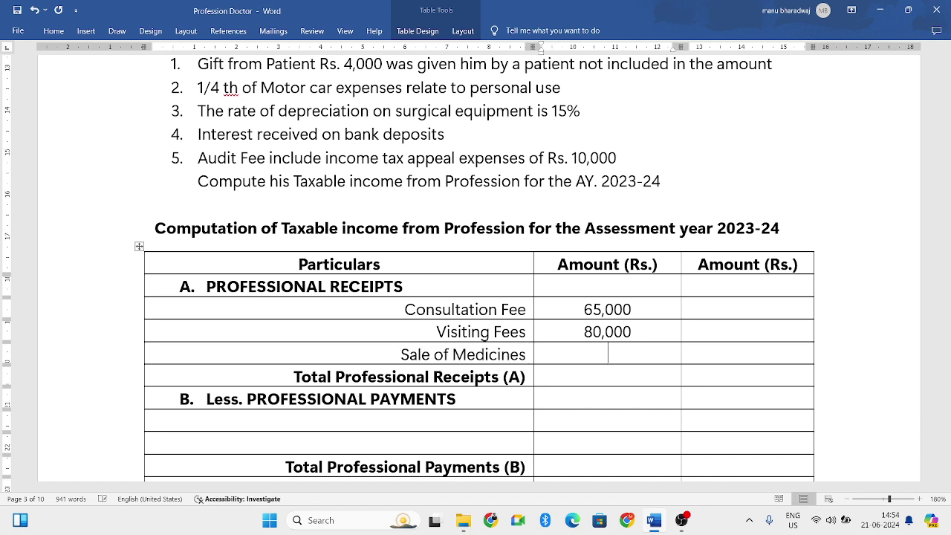
{"action": "type", "text": "45,000"}
{"action": "scroll", "coordinate": [580, 306], "scroll_direction": "up", "scroll_amount": 5}
{"action": "scroll", "coordinate": [581, 306], "scroll_direction": "up", "scroll_amount": 2}
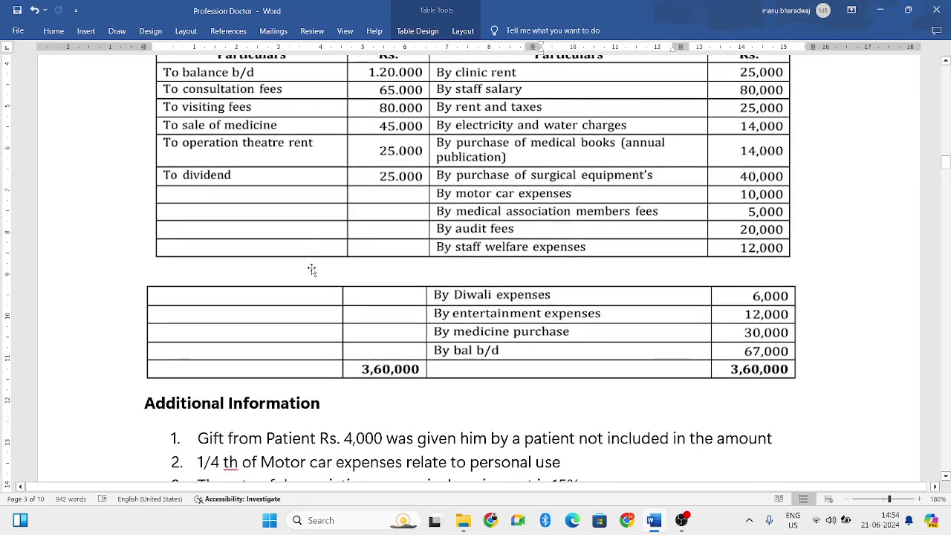
{"action": "scroll", "coordinate": [338, 292], "scroll_direction": "down", "scroll_amount": 5}
{"action": "scroll", "coordinate": [341, 291], "scroll_direction": "down", "scroll_amount": 2}
Insert a row below Sale of Medicines and enter Operation theatre Rent at 25,000
{"action": "left_click", "coordinate": [139, 311]}
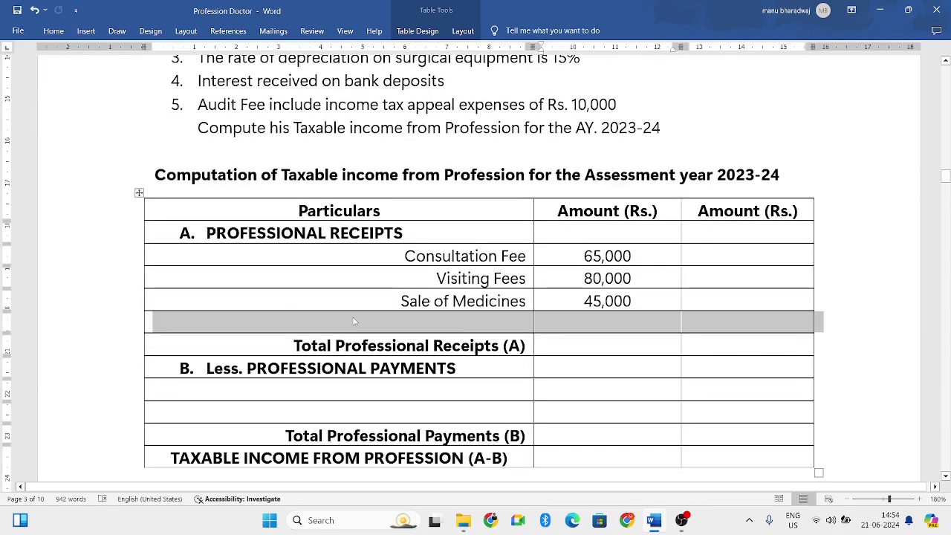
{"action": "left_click", "coordinate": [388, 326]}
{"action": "type", "text": "Op"}
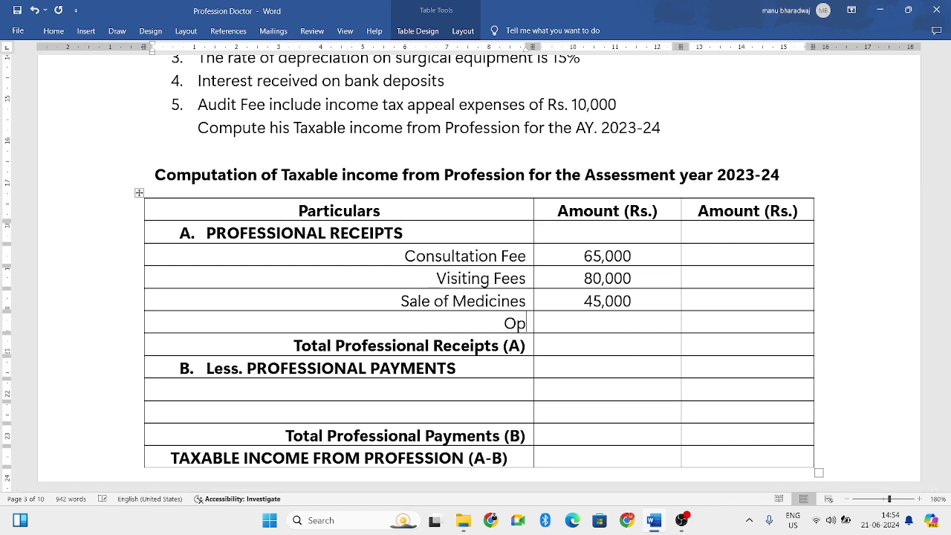
{"action": "type", "text": "eration t"}
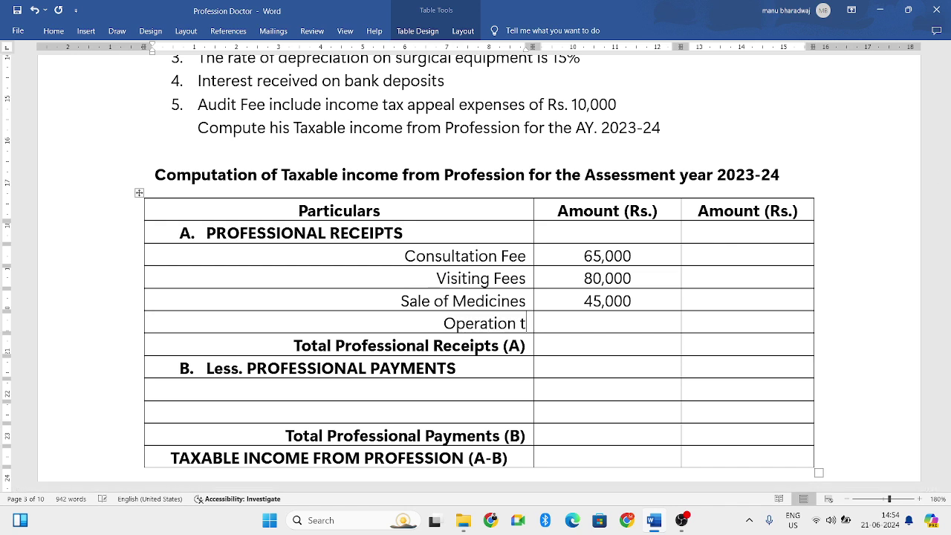
{"action": "type", "text": "heatre Rent"}
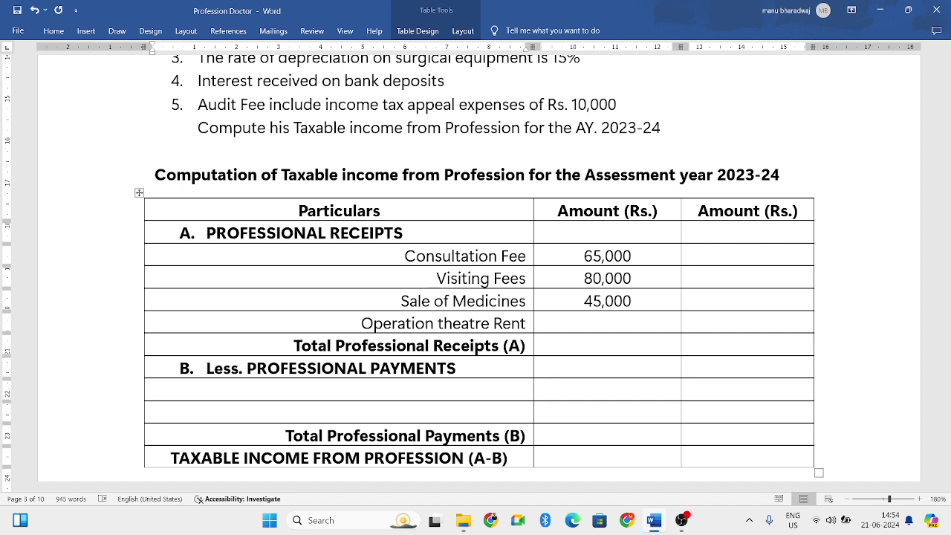
{"action": "left_click", "coordinate": [608, 323]}
{"action": "type", "text": "25,000"}
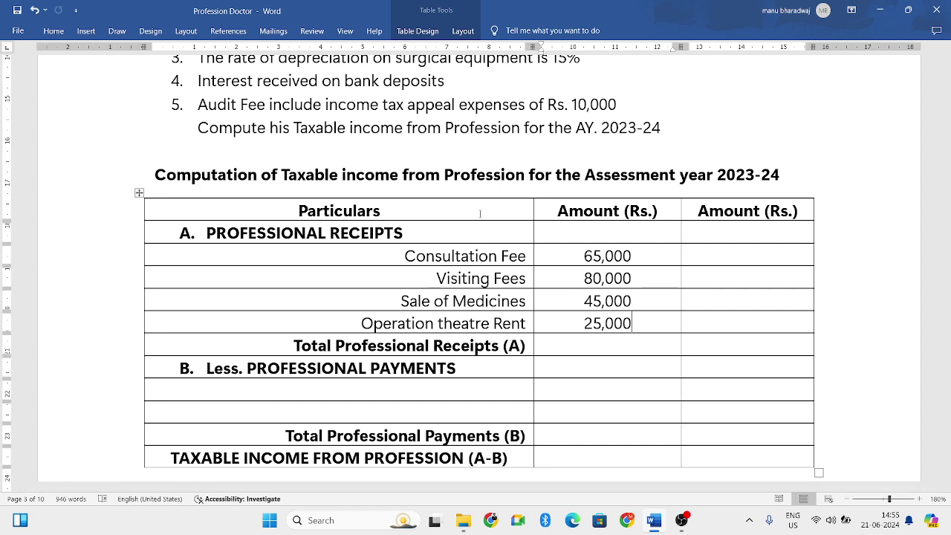
{"action": "scroll", "coordinate": [480, 214], "scroll_direction": "up", "scroll_amount": 5}
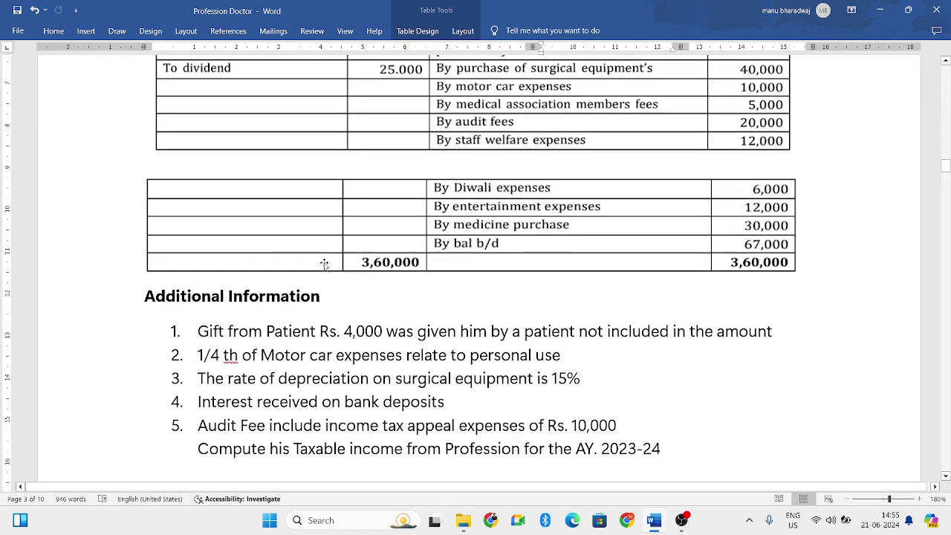
{"action": "scroll", "coordinate": [325, 263], "scroll_direction": "up", "scroll_amount": 1}
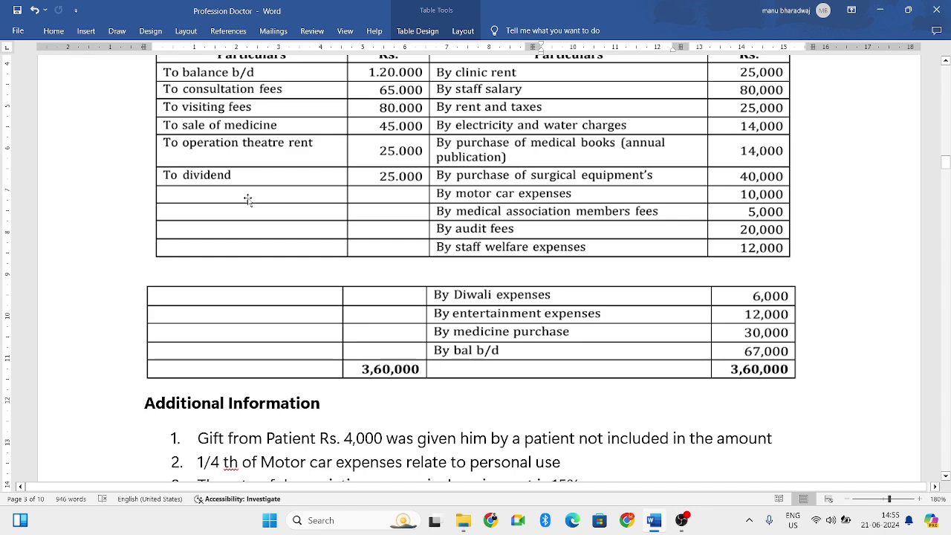
{"action": "scroll", "coordinate": [247, 199], "scroll_direction": "down", "scroll_amount": 5}
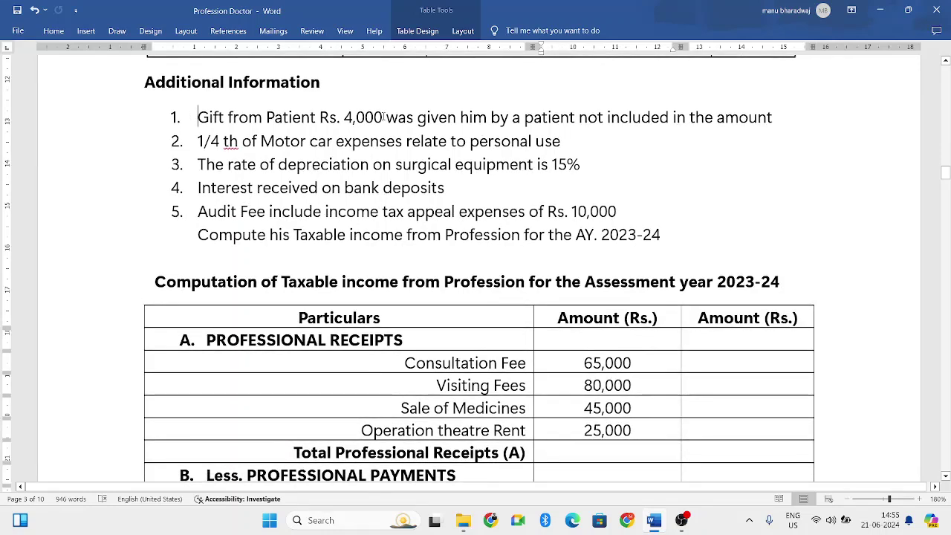
Highlight the Gift from Patient note in yellow
{"action": "left_click_drag", "start_coordinate": [196, 116], "coordinate": [774, 117]}
{"action": "left_click", "coordinate": [678, 94]}
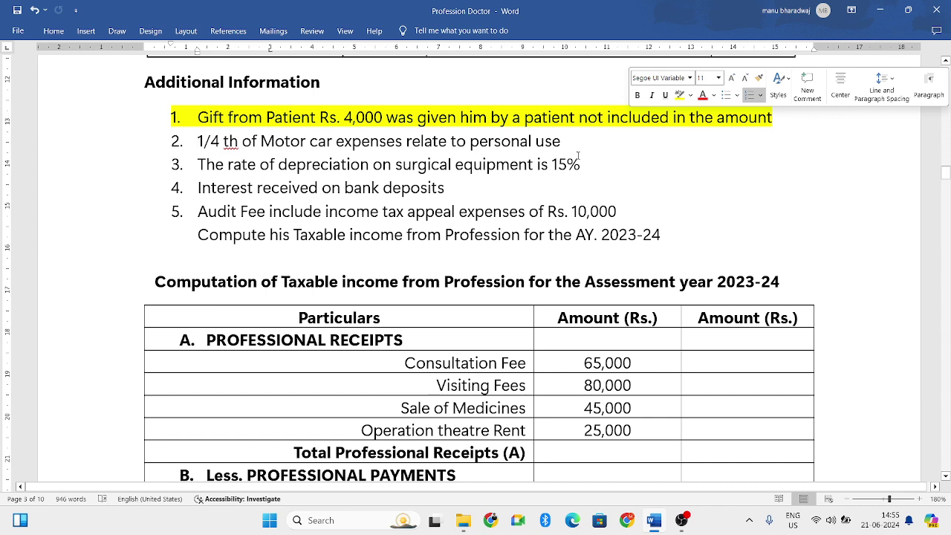
{"action": "scroll", "coordinate": [250, 312], "scroll_direction": "down", "scroll_amount": 3}
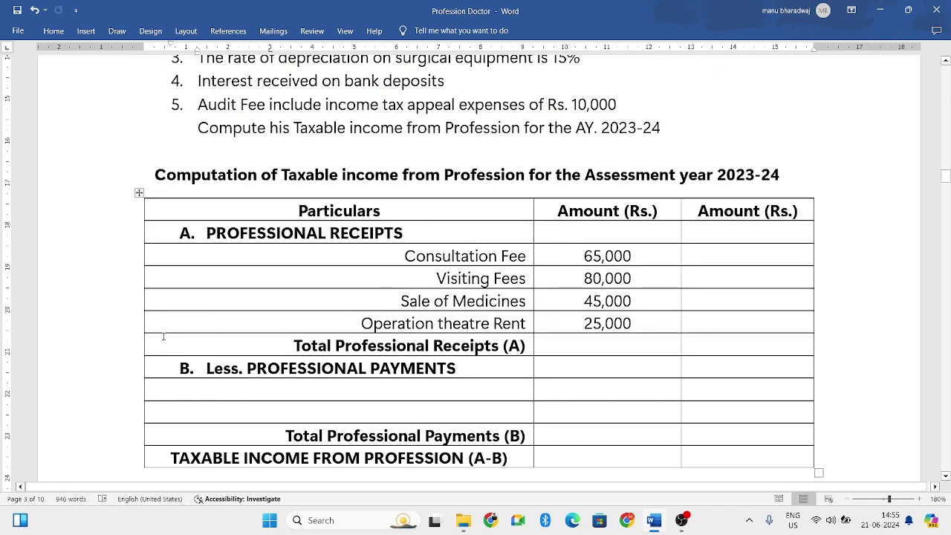
Insert a row above Total Professional Receipts (A) and enter Gift at 4,000
{"action": "left_click", "coordinate": [140, 334]}
{"action": "type", "text": "Gift"}
{"action": "key", "text": "Tab"}
{"action": "type", "text": "4,000"}
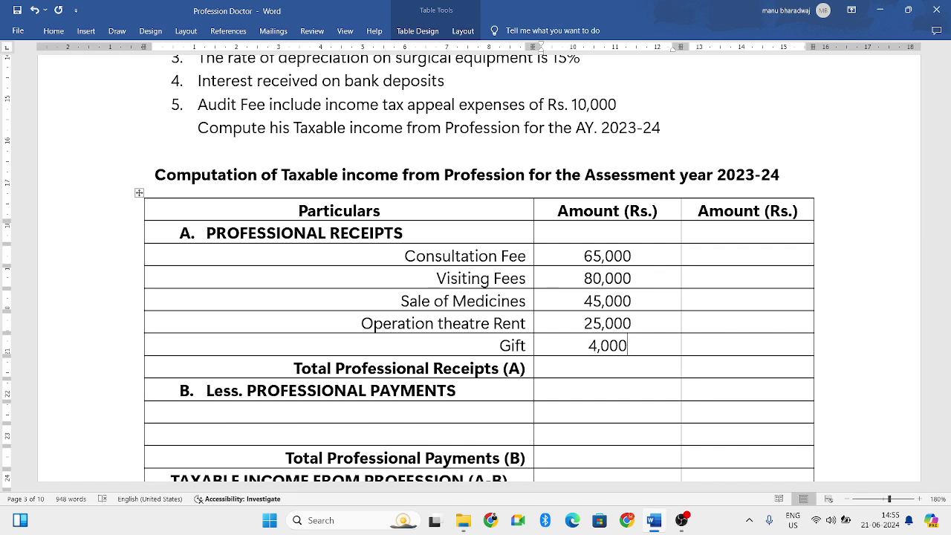
Enter 2,19,000 as the Total Professional Receipts (A) amount
{"action": "left_click", "coordinate": [776, 346]}
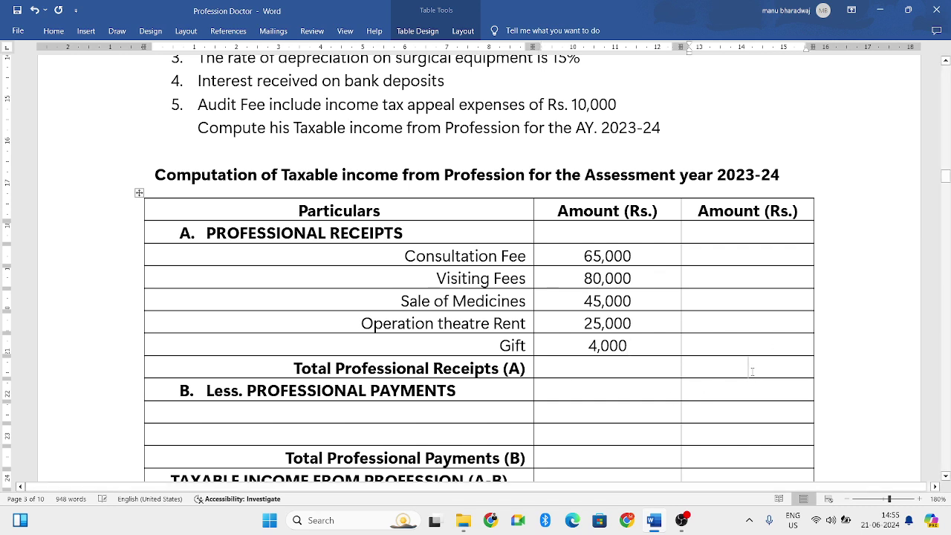
{"action": "type", "text": "2,19,000"}
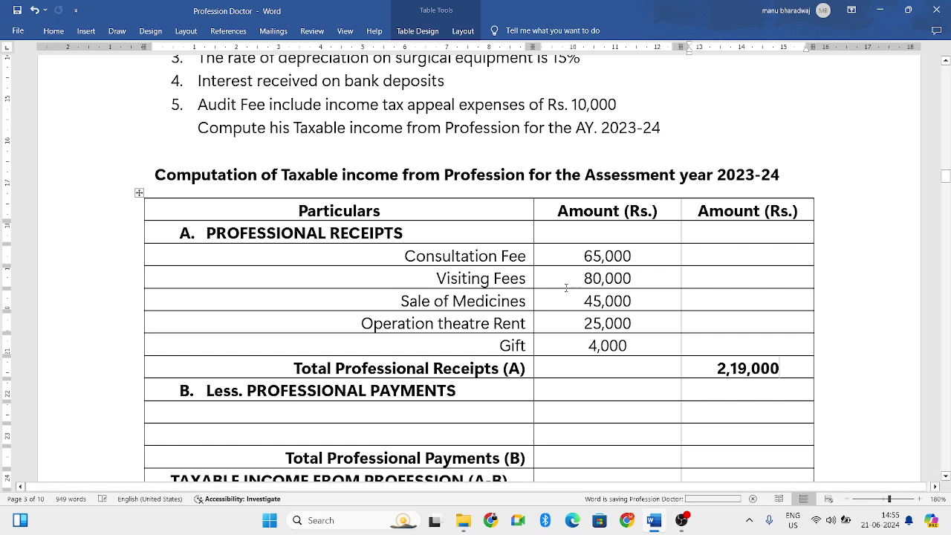
{"action": "scroll", "coordinate": [476, 268], "scroll_direction": "down", "scroll_amount": 3}
Colour the Total Professional Receipts (A) row text red
{"action": "left_click_drag", "start_coordinate": [392, 211], "coordinate": [751, 209]}
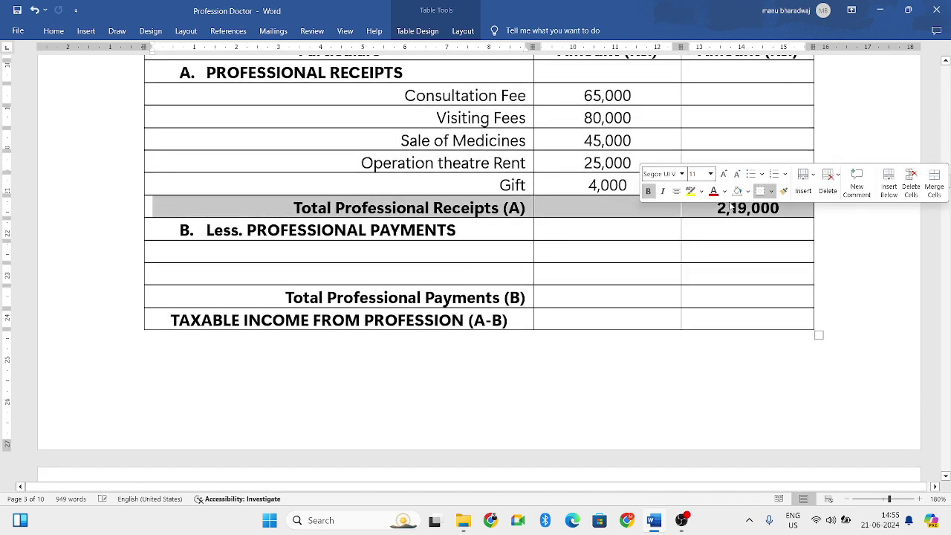
{"action": "left_click", "coordinate": [713, 192]}
{"action": "left_click", "coordinate": [572, 237]}
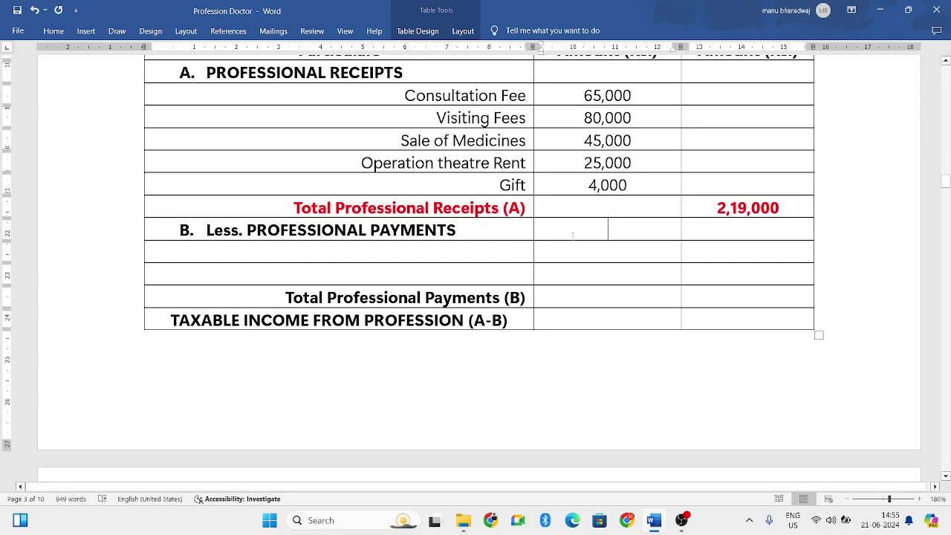